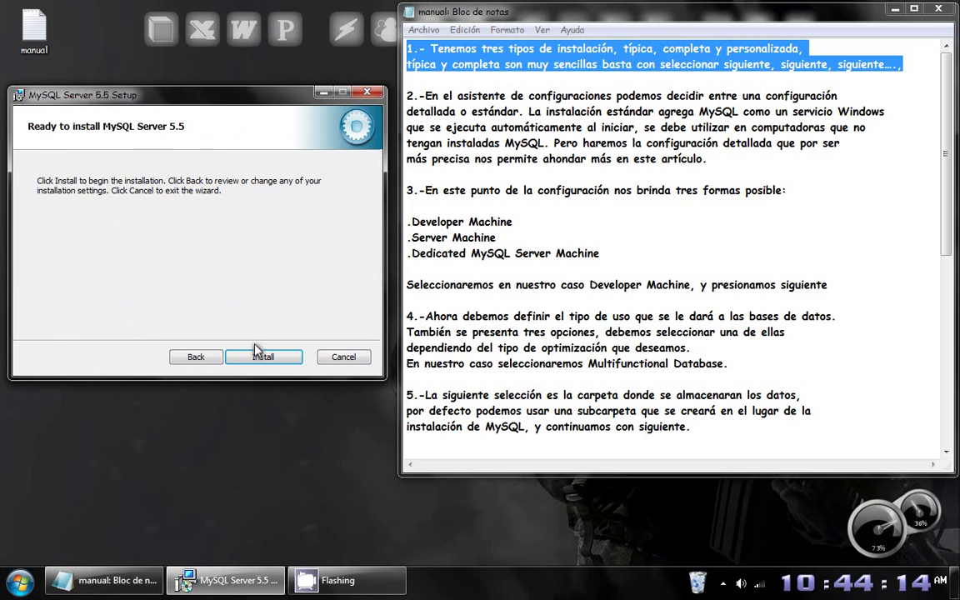
Install MySQL Server 5.5, go past the MySQL Enterprise information pages, and move the instance configuration wizard clear of the notes.
click(260, 356)
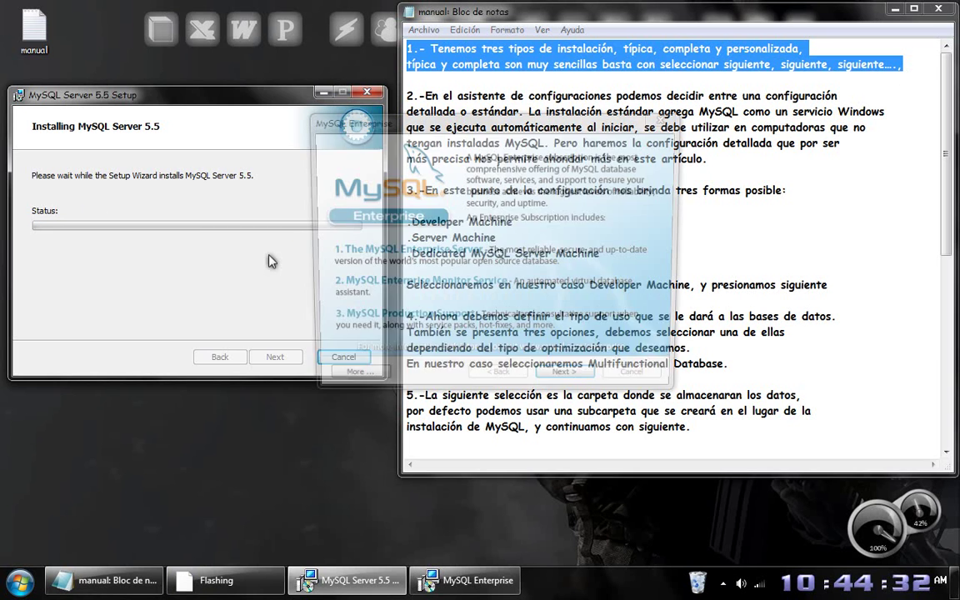
click(563, 383)
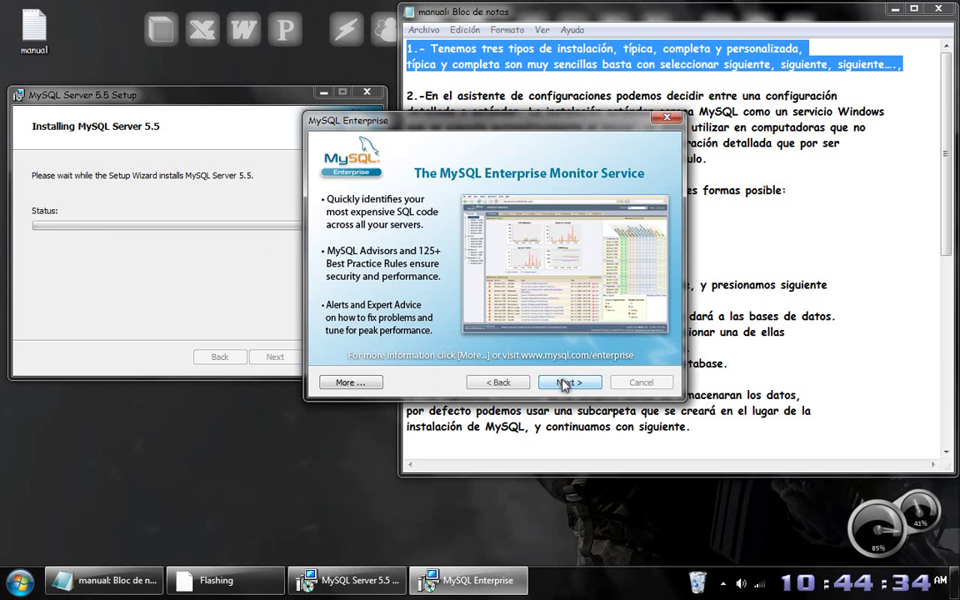
click(565, 383)
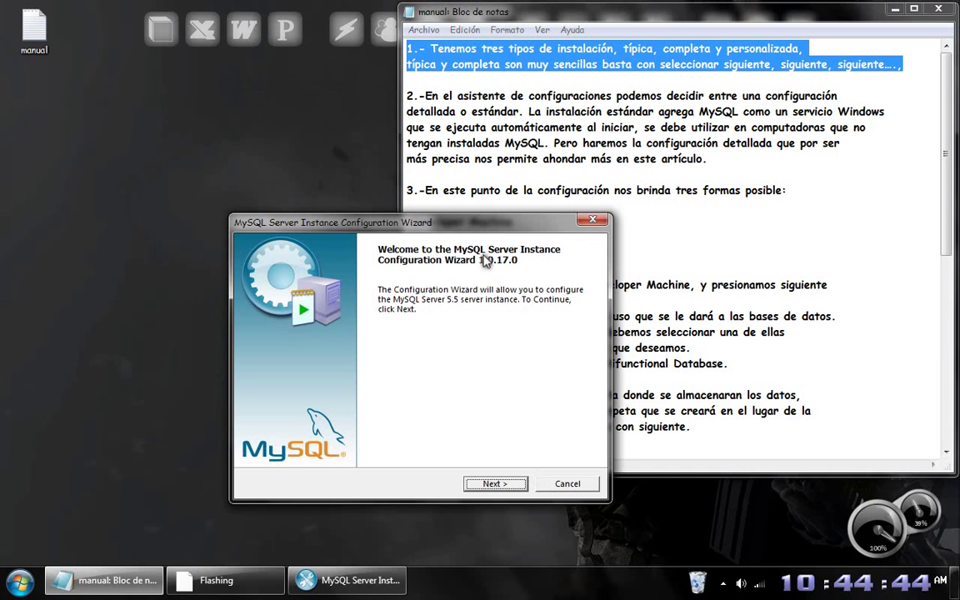
drag(460, 228, 259, 164)
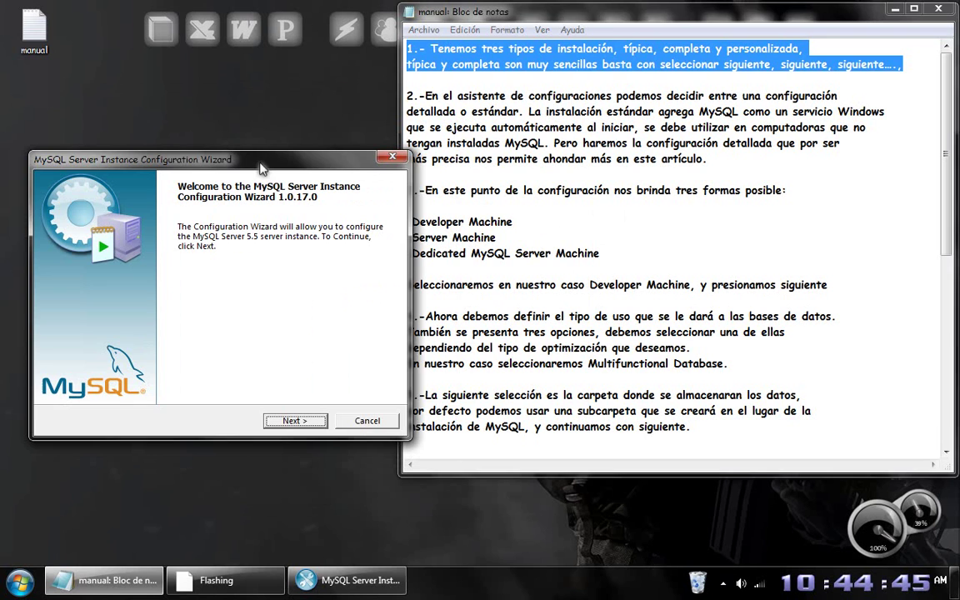
Switch to Notepad and delete all of point 1 about the installation types, including the blank line after it, from the manual.
click(431, 96)
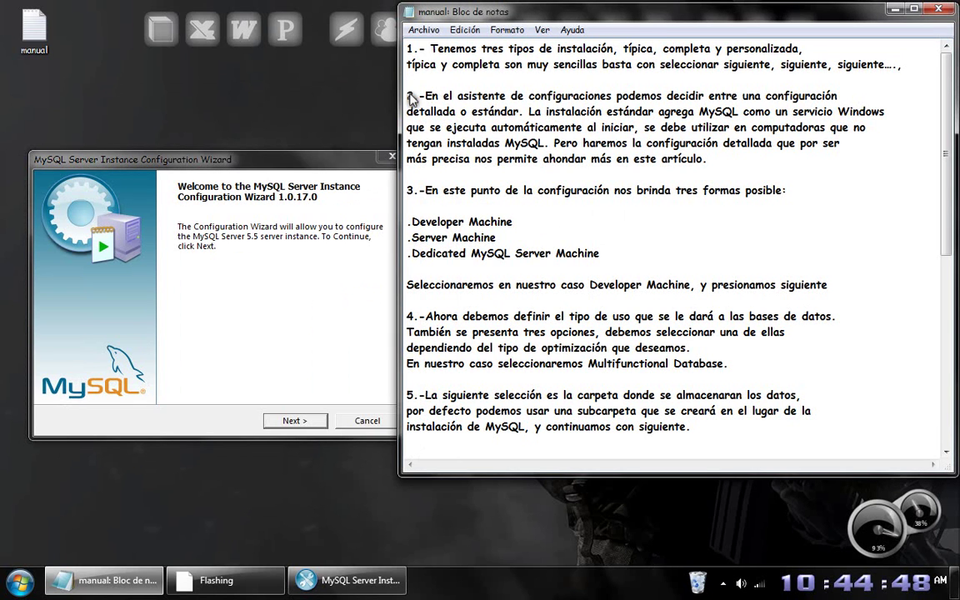
click(418, 82)
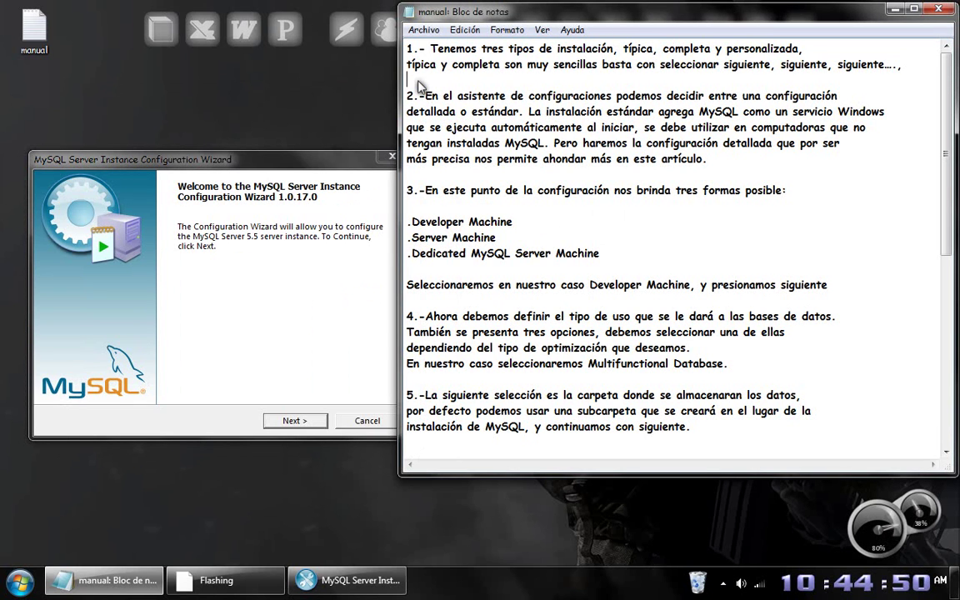
key(BackSpace)
key(BackSpace)
key(BackSpace)
key(BackSpace)
key(BackSpace)
key(BackSpace)
key(BackSpace)
key(BackSpace)
key(BackSpace)
key(BackSpace)
key(BackSpace)
key(BackSpace)
key(BackSpace)
key(BackSpace)
key(BackSpace)
key(BackSpace)
key(BackSpace)
key(BackSpace)
key(BackSpace)
key(BackSpace)
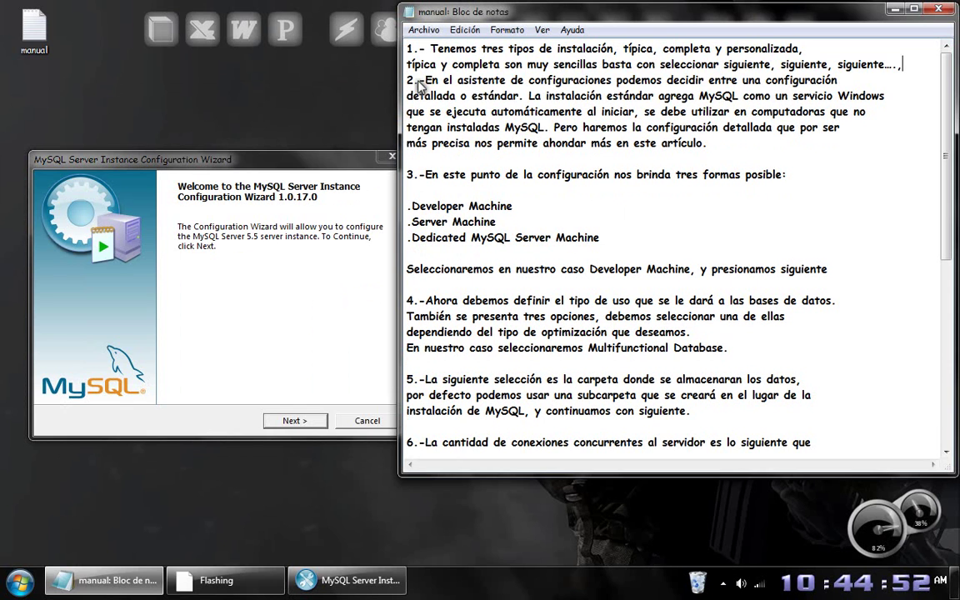
key(BackSpace)
key(BackSpace)
key(BackSpace)
key(BackSpace)
key(BackSpace)
key(BackSpace)
key(BackSpace)
key(BackSpace)
key(BackSpace)
key(BackSpace)
key(BackSpace)
key(BackSpace)
key(BackSpace)
key(BackSpace)
key(BackSpace)
key(BackSpace)
key(BackSpace)
key(BackSpace)
key(BackSpace)
key(BackSpace)
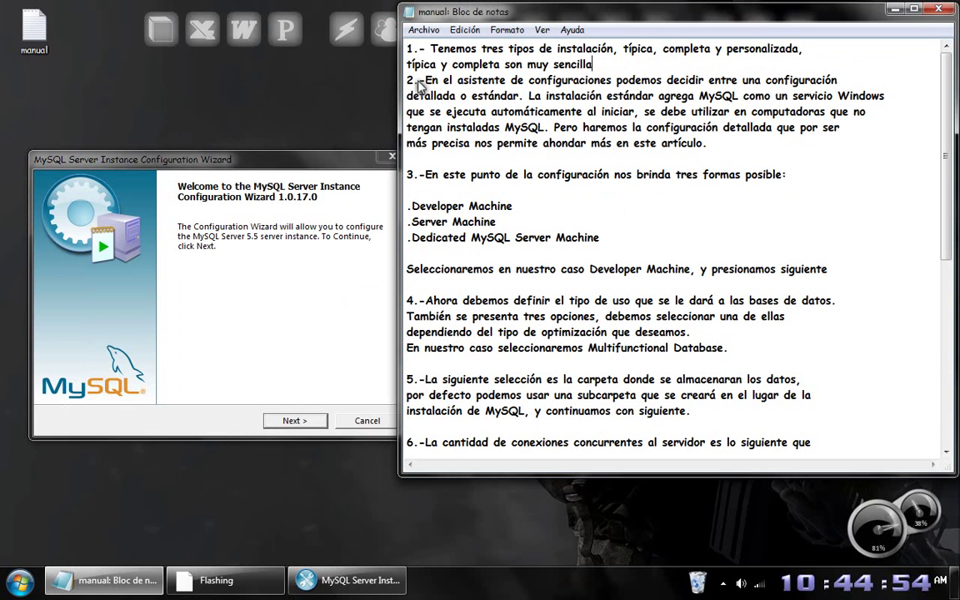
key(BackSpace)
key(BackSpace)
key(BackSpace)
key(BackSpace)
key(BackSpace)
key(BackSpace)
key(BackSpace)
key(BackSpace)
key(BackSpace)
key(BackSpace)
key(BackSpace)
key(BackSpace)
key(BackSpace)
key(BackSpace)
key(BackSpace)
key(BackSpace)
key(BackSpace)
key(BackSpace)
key(BackSpace)
key(BackSpace)
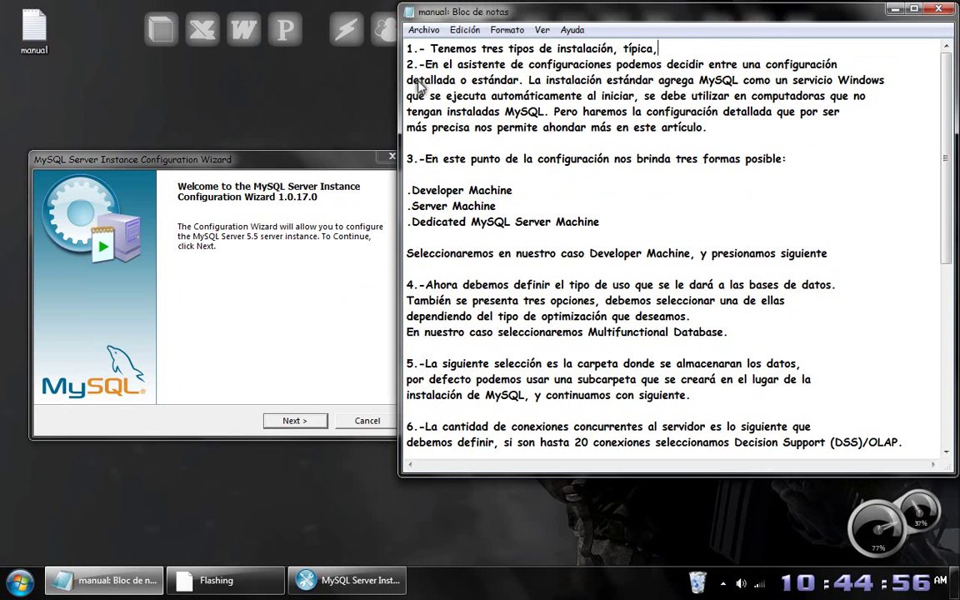
key(Delete)
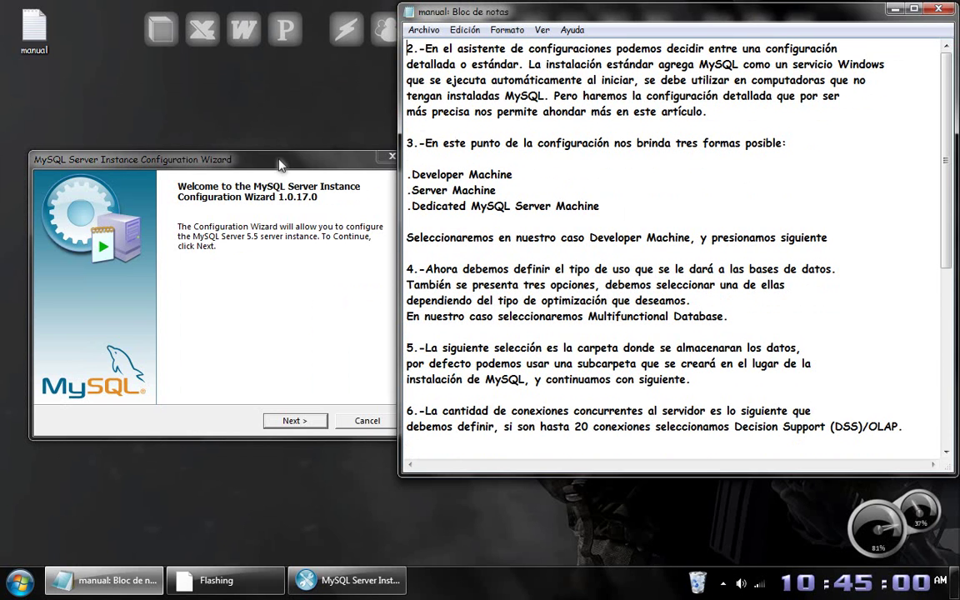
Start the MySQL server instance configuration, shorten the notes window to about half its height, and accept Detailed Configuration as the configuration type.
drag(280, 163, 236, 122)
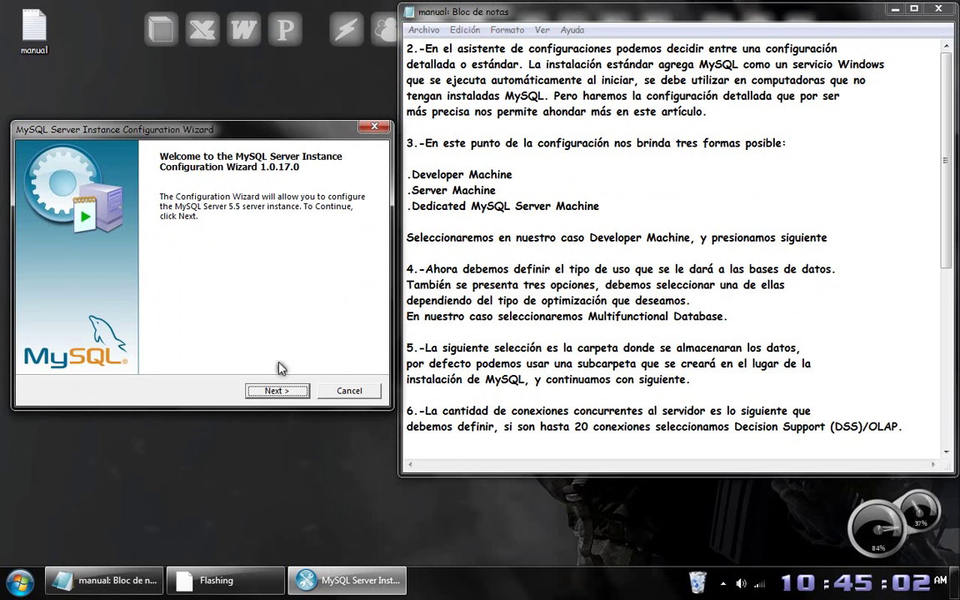
click(275, 391)
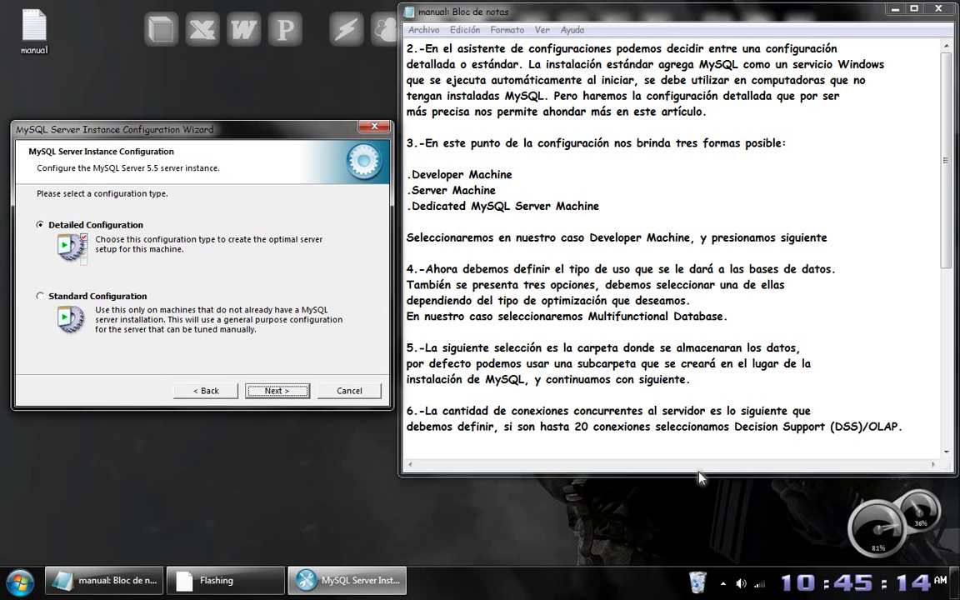
drag(698, 482, 689, 252)
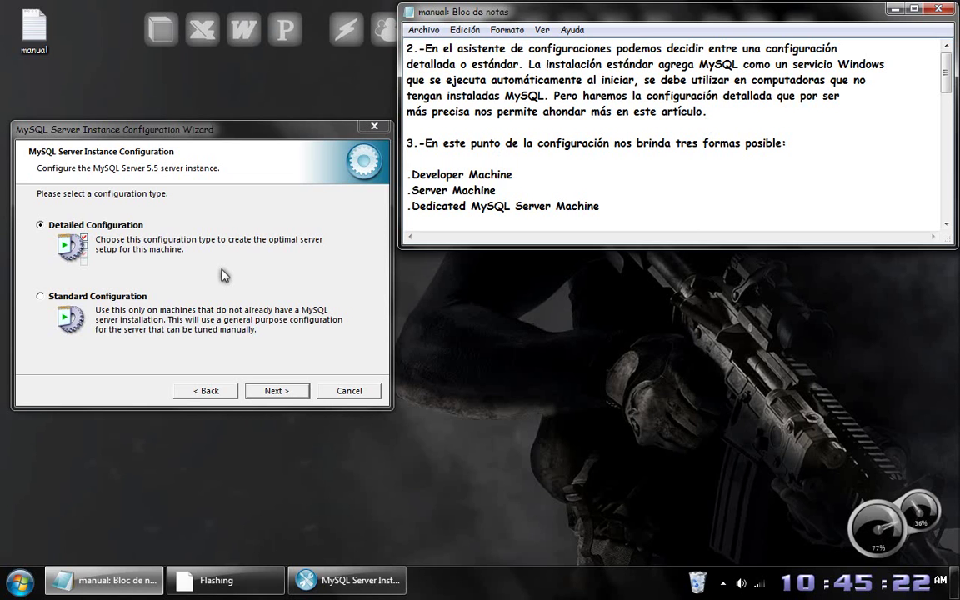
click(255, 390)
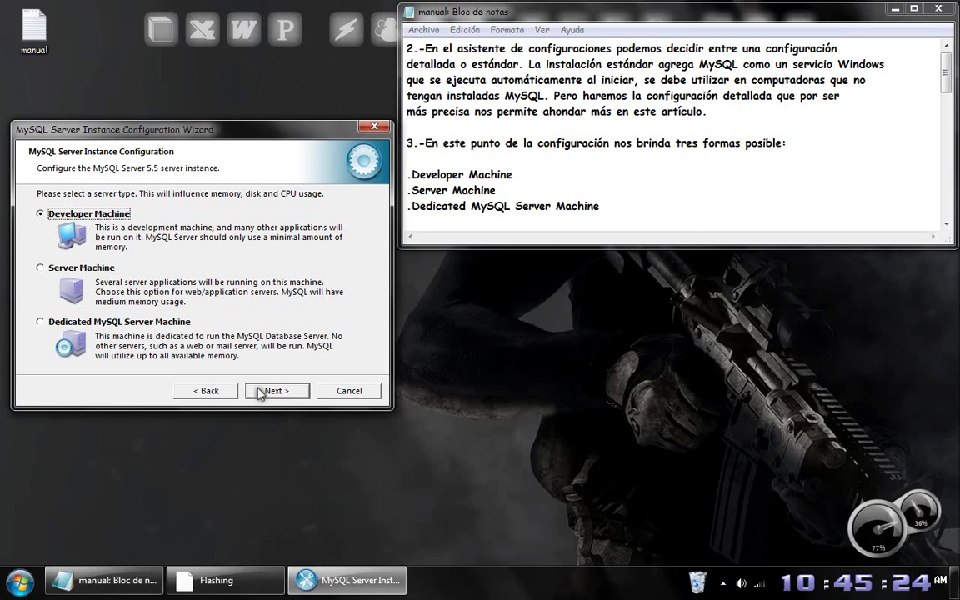
Consult point 3 of the manual and accept Developer Machine as the MySQL server type.
click(407, 143)
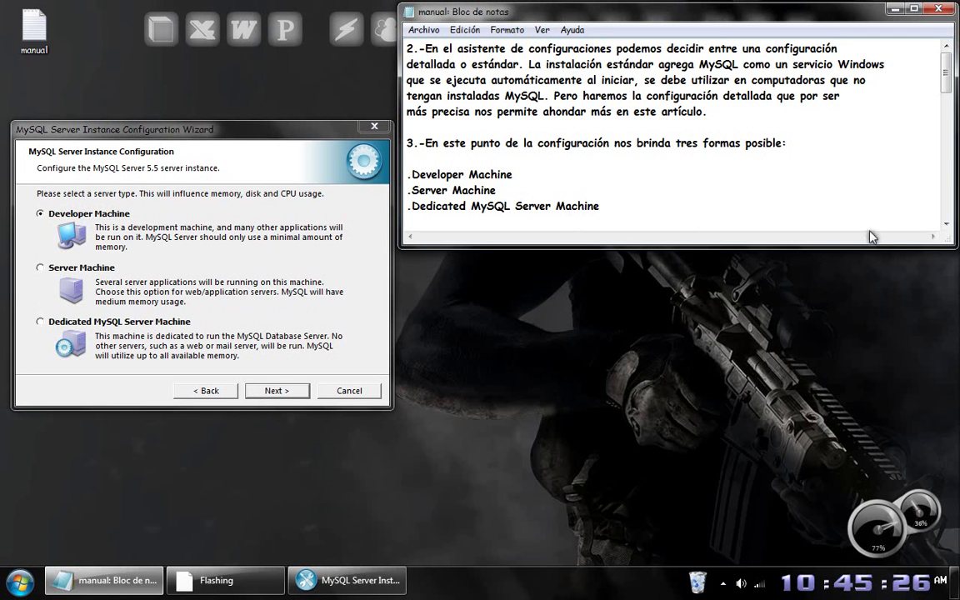
scroll(946, 229, down, 2)
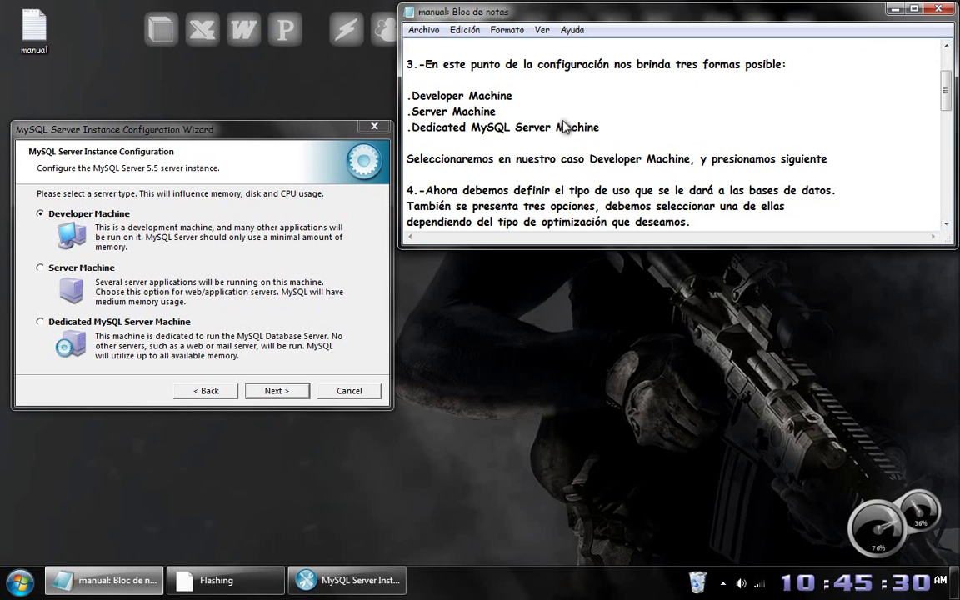
click(265, 397)
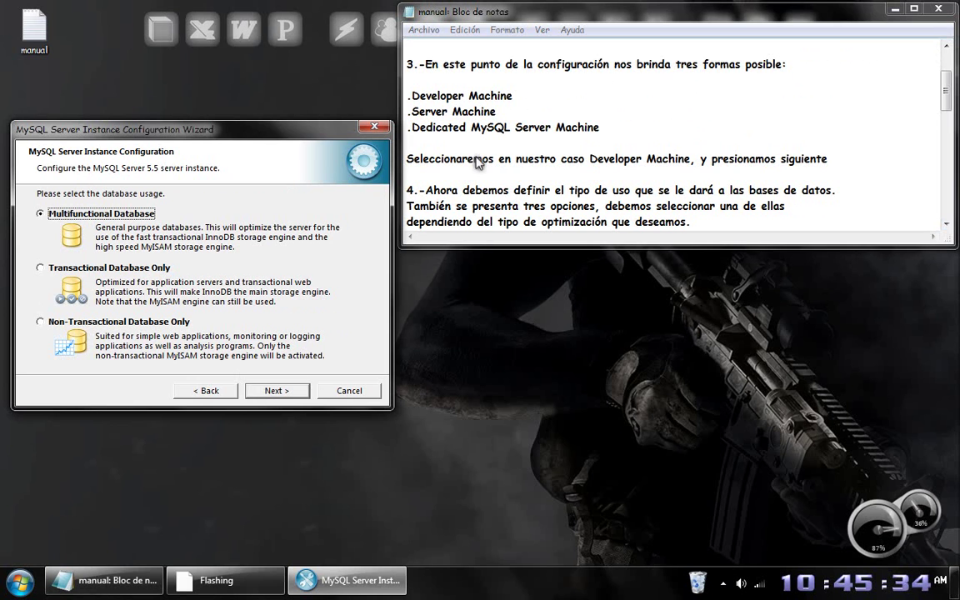
Consult point 4 of the manual and accept Multifunctional Database as the database usage.
click(945, 224)
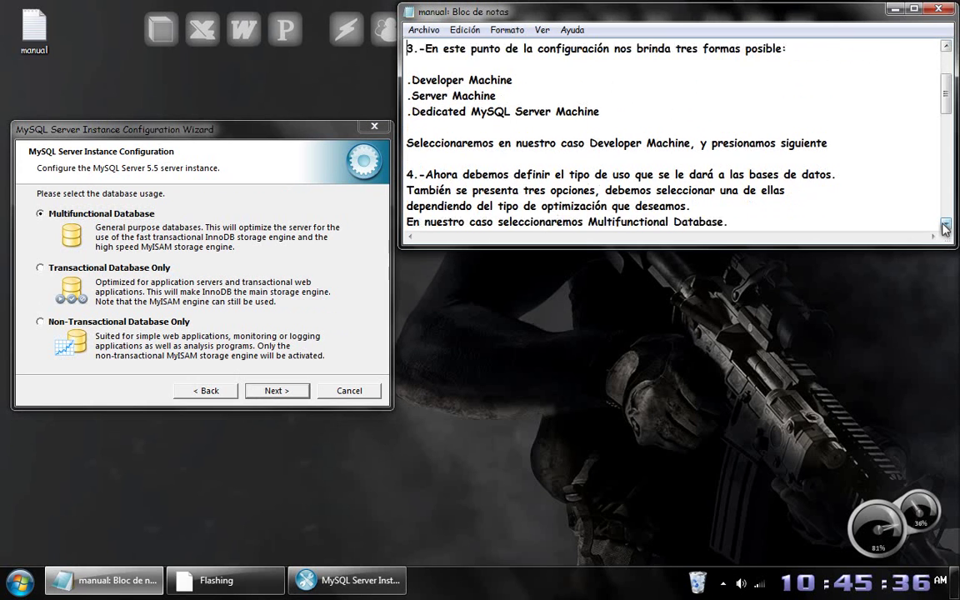
click(945, 224)
click(945, 224)
click(945, 224)
click(944, 224)
click(945, 224)
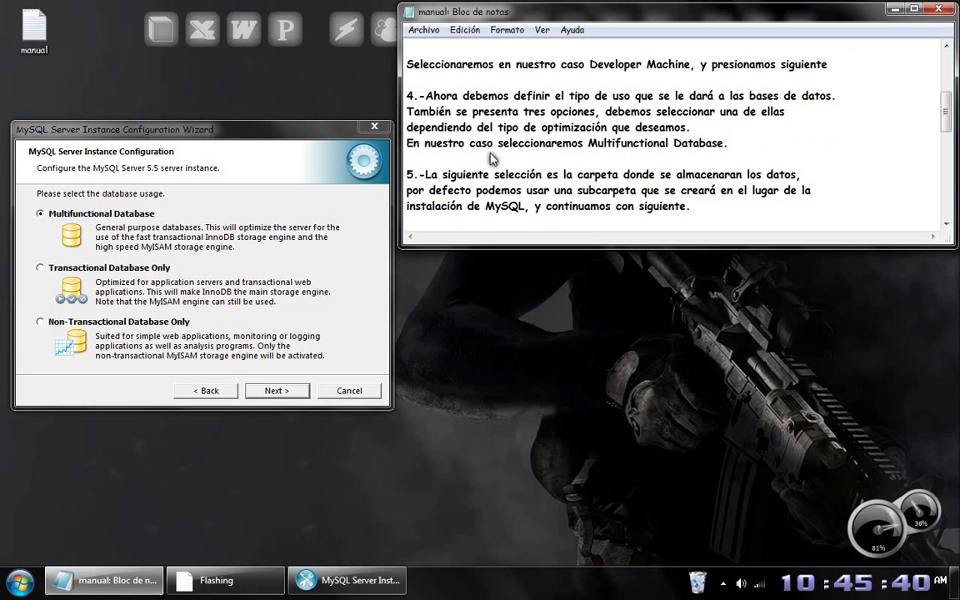
click(273, 396)
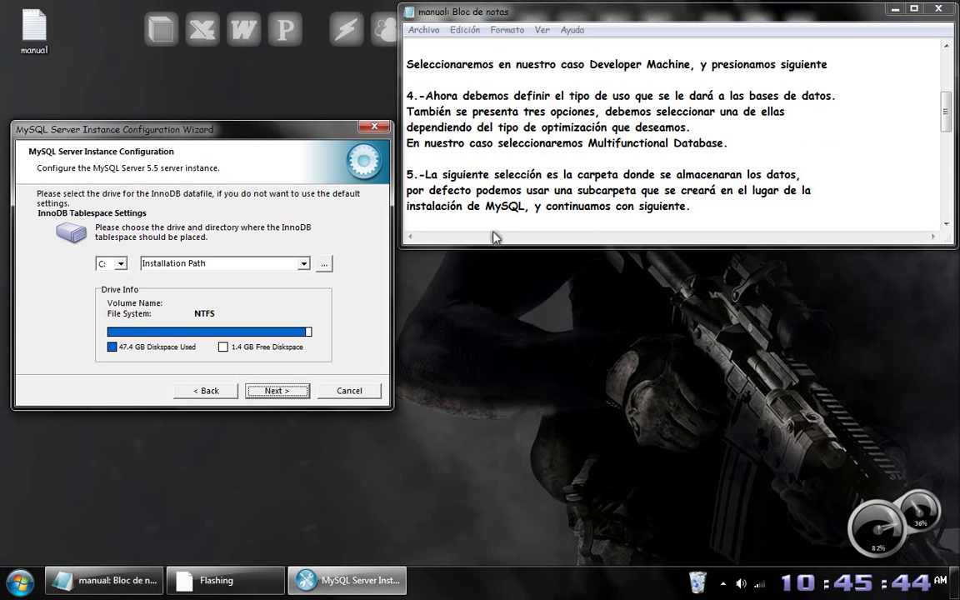
Consult point 5 of the manual and accept drive C: with Installation Path as the InnoDB tablespace location.
click(527, 177)
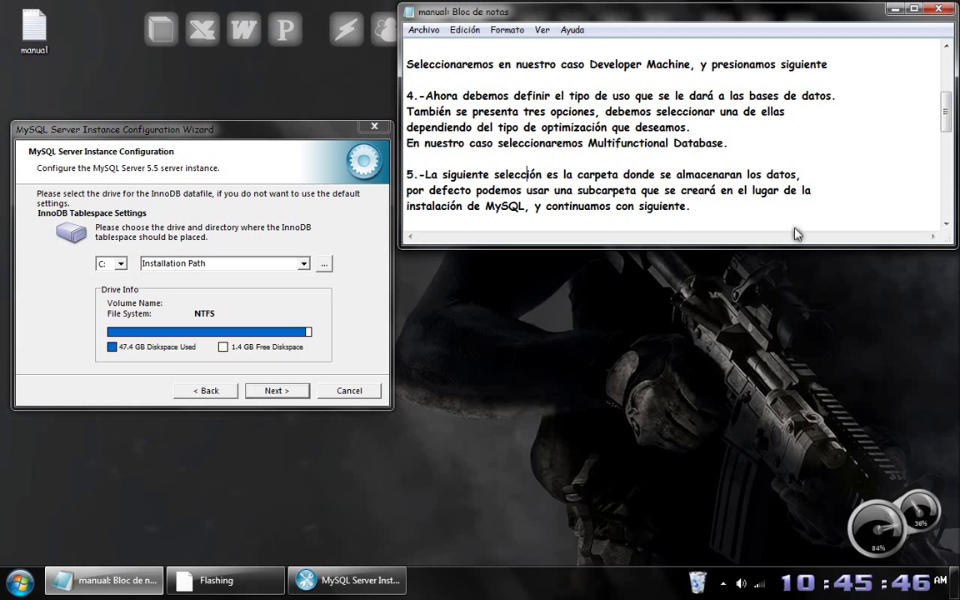
click(946, 223)
click(945, 223)
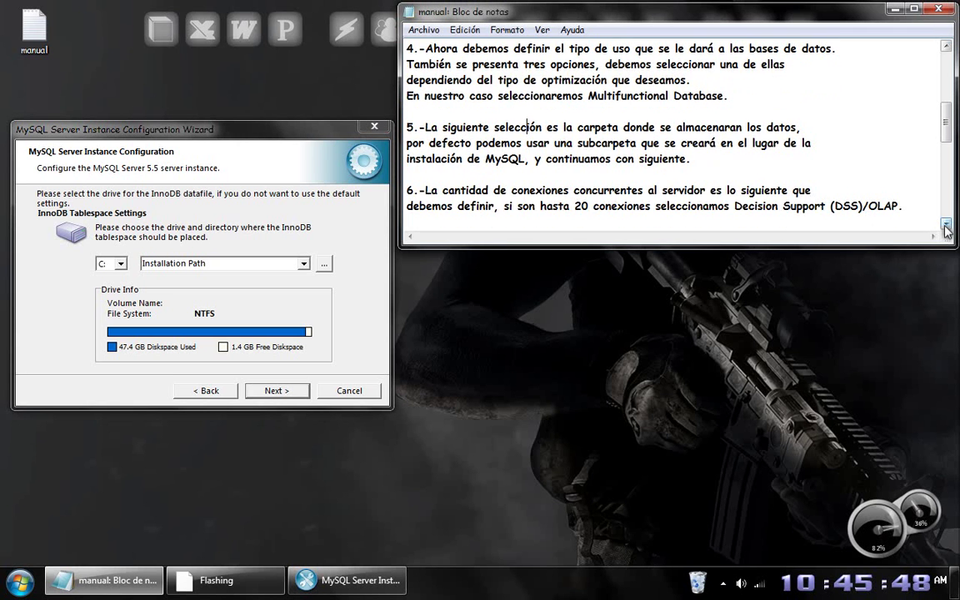
click(945, 223)
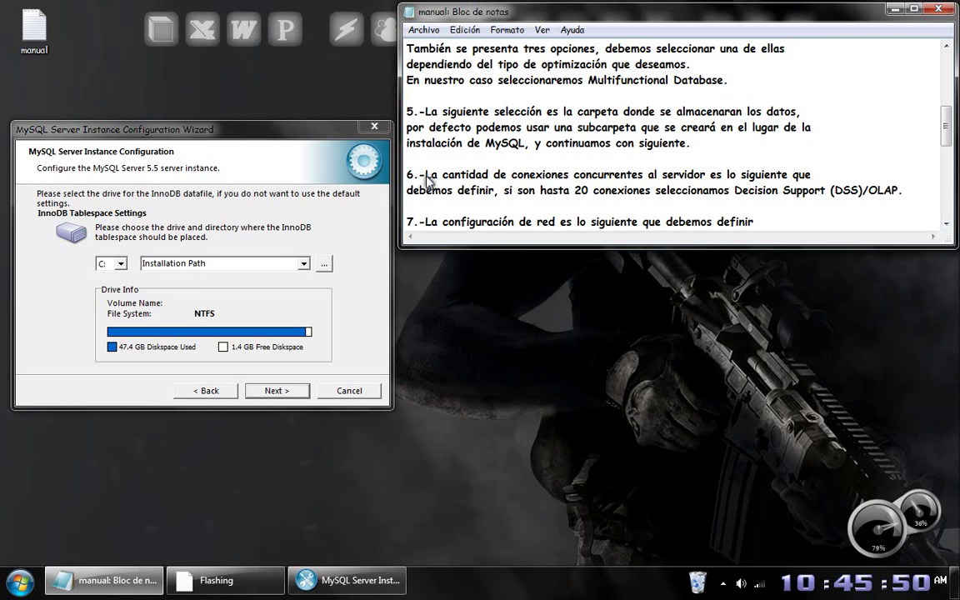
click(275, 391)
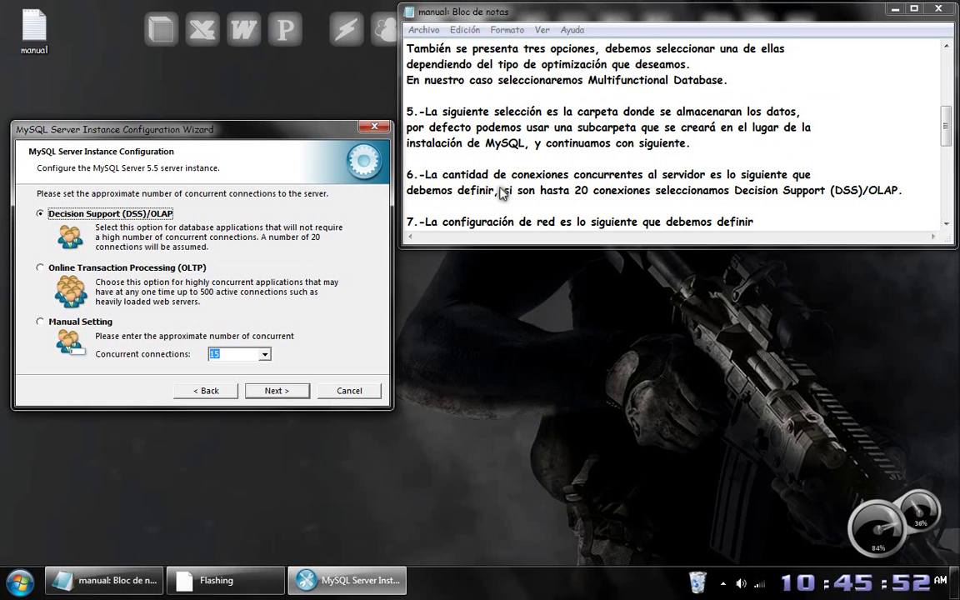
Consult point 6 of the manual and accept Decision Support (DSS)/OLAP for the number of concurrent connections.
click(946, 223)
click(946, 224)
click(945, 223)
click(945, 223)
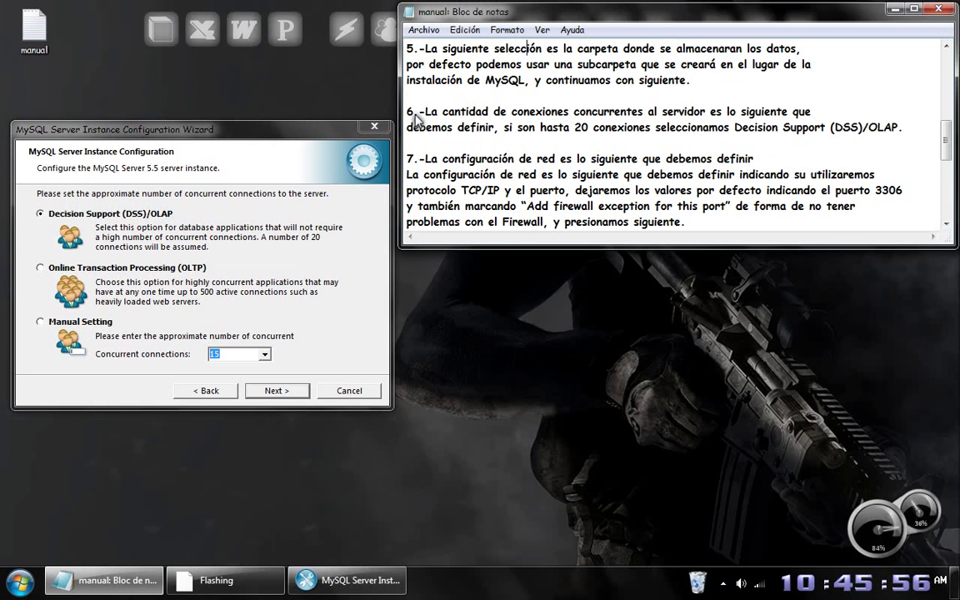
click(904, 129)
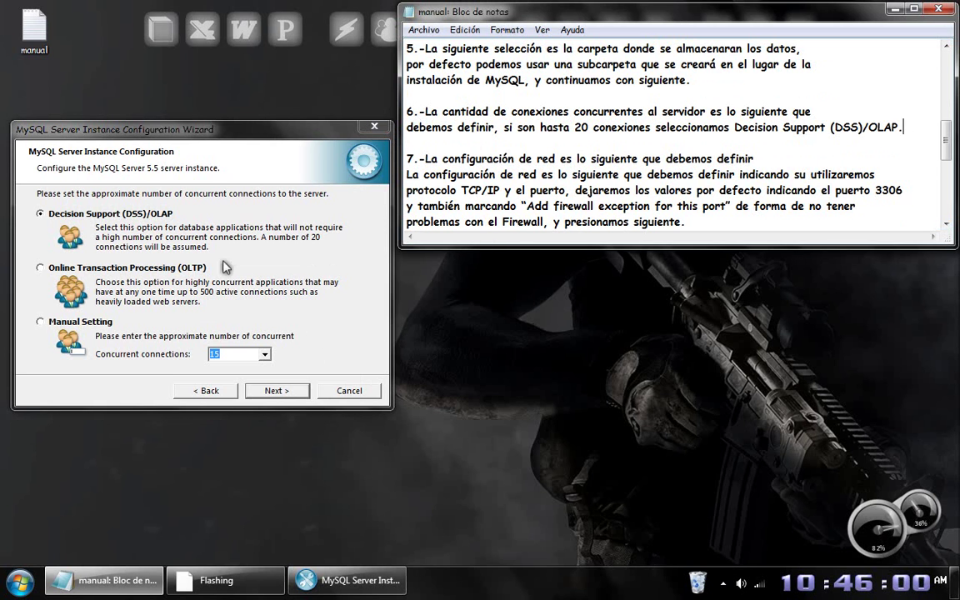
click(278, 392)
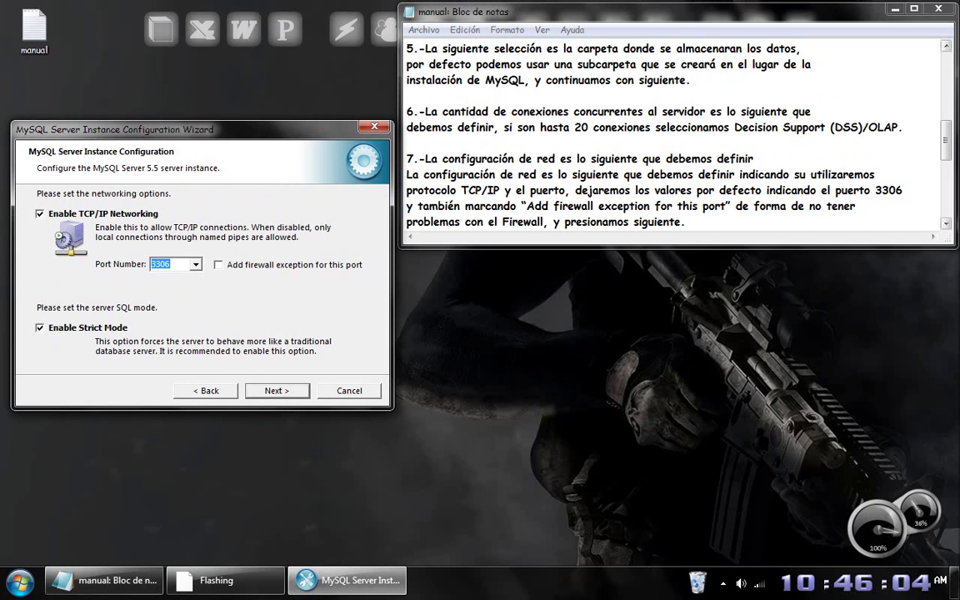
Add a firewall exception for port 3306 and accept the networking options with TCP/IP Networking and Strict Mode enabled.
click(946, 224)
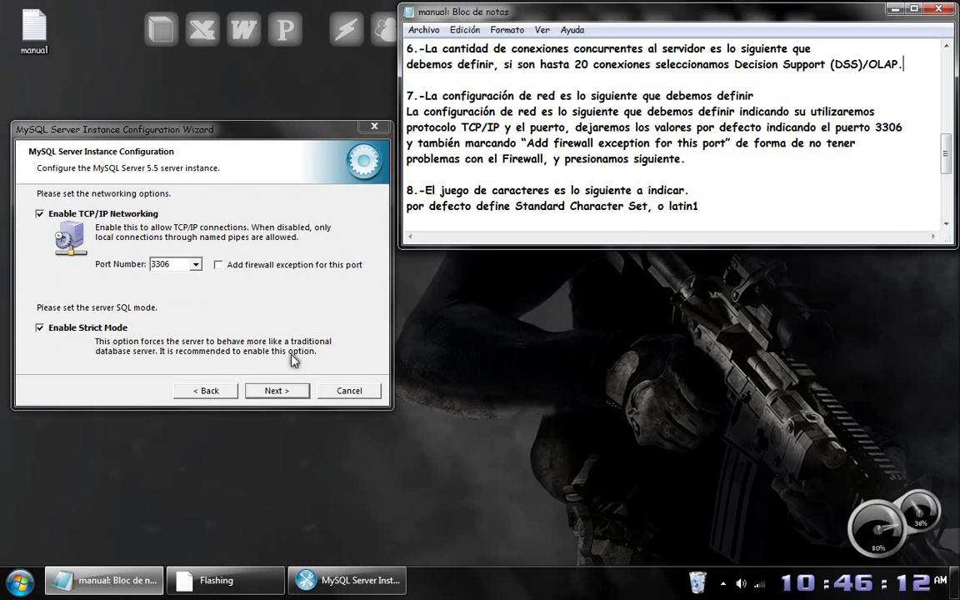
click(218, 265)
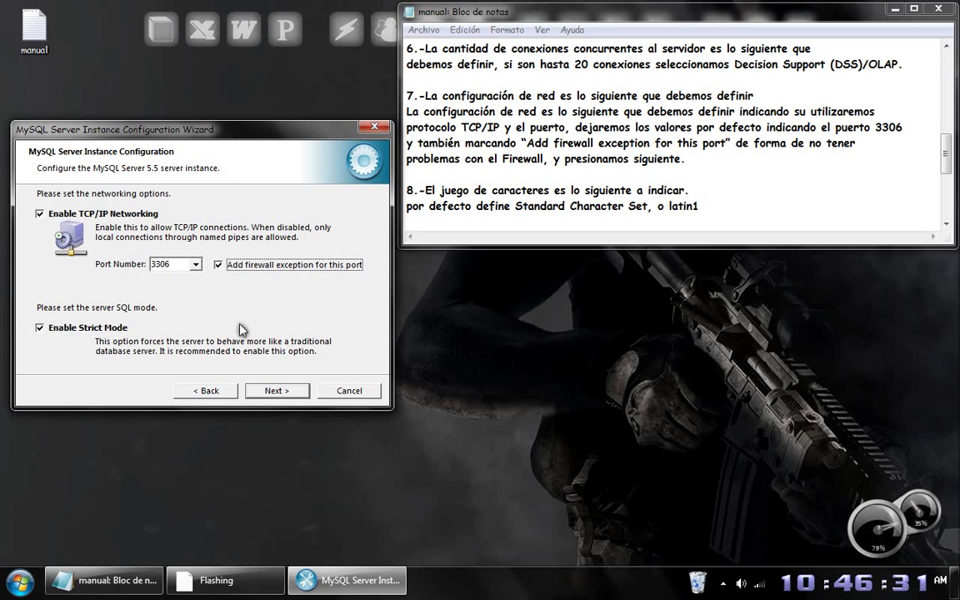
click(265, 394)
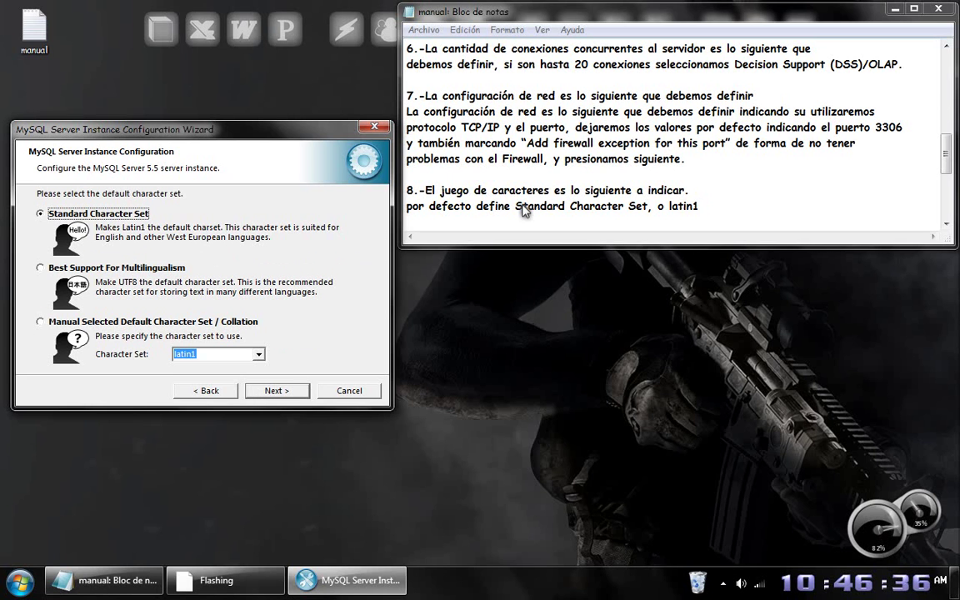
Consult point 8 of the manual and accept Standard Character Set as the default character set.
click(946, 223)
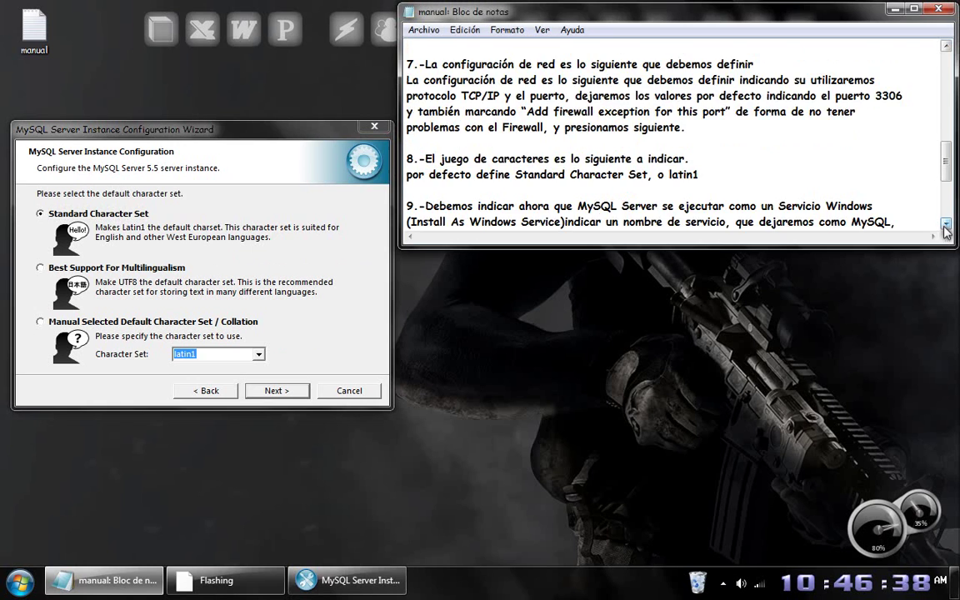
click(945, 223)
click(946, 223)
click(946, 224)
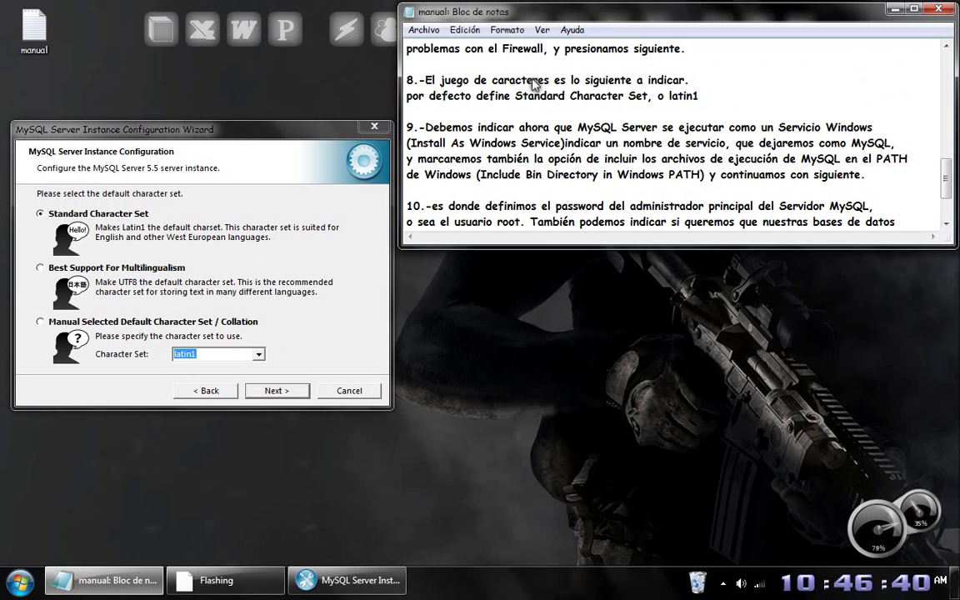
click(278, 392)
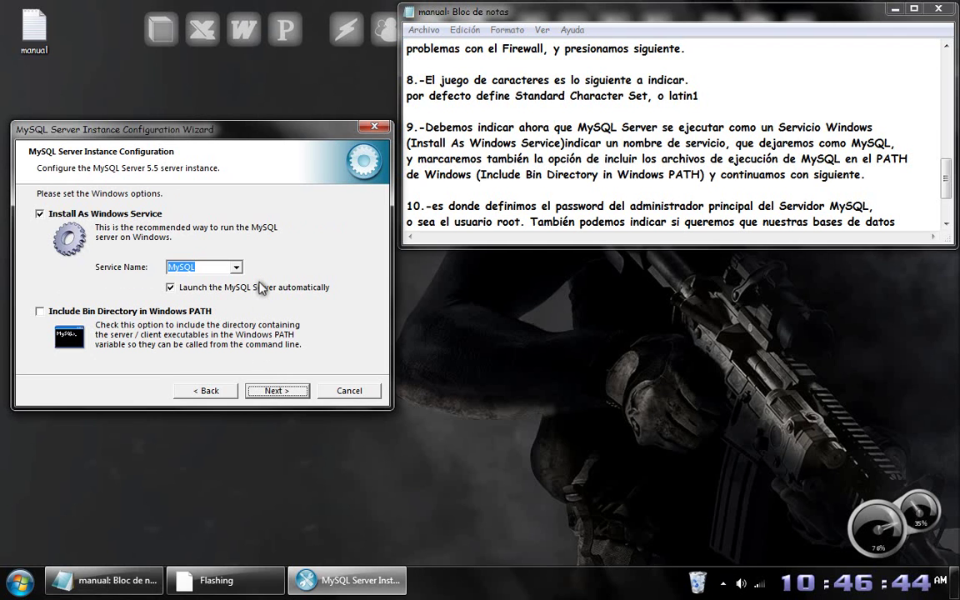
Include the Bin Directory in Windows PATH, check point 10 of the manual, and accept the Windows options with the automatically launched MySQL service.
click(257, 288)
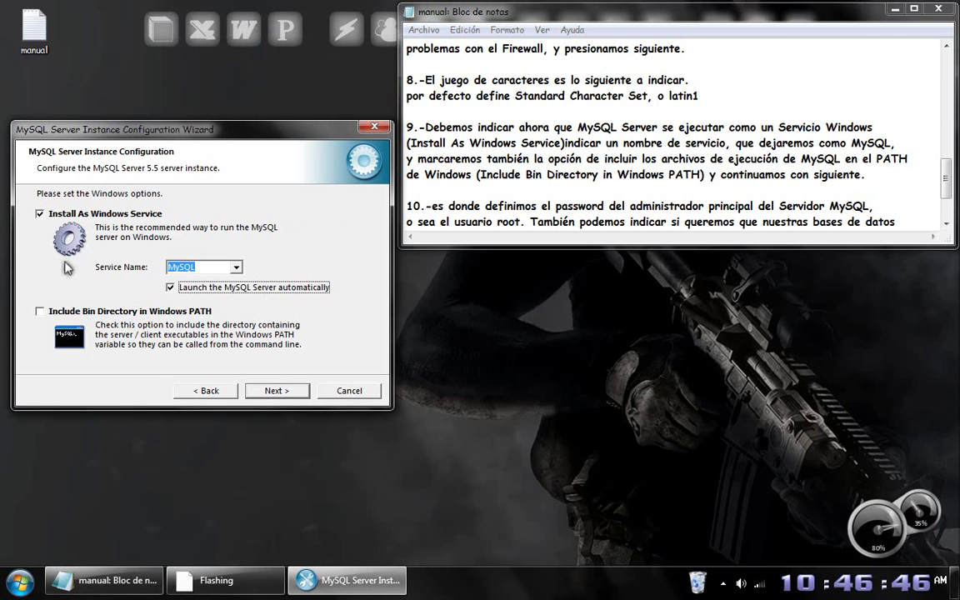
click(40, 311)
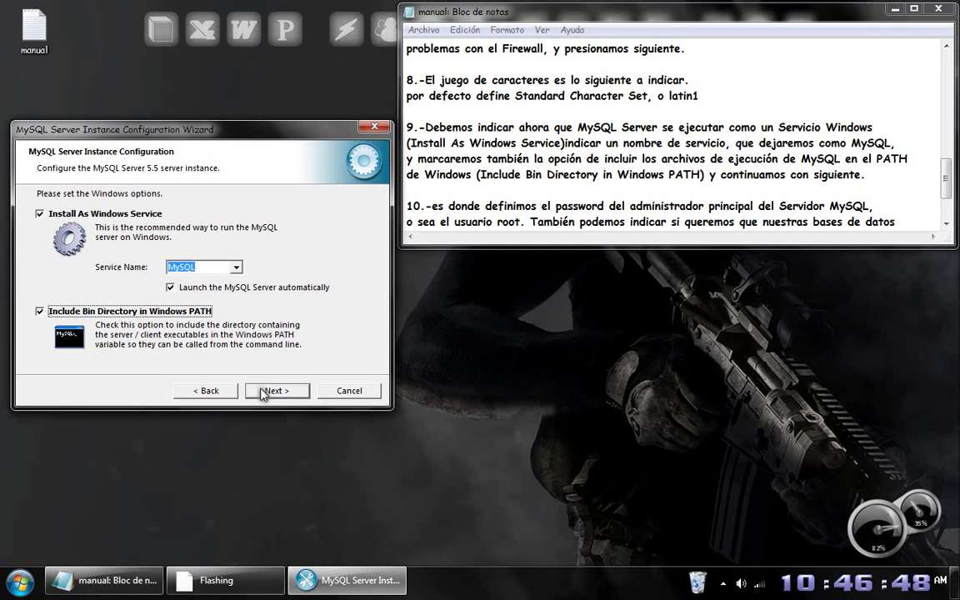
click(947, 224)
click(947, 224)
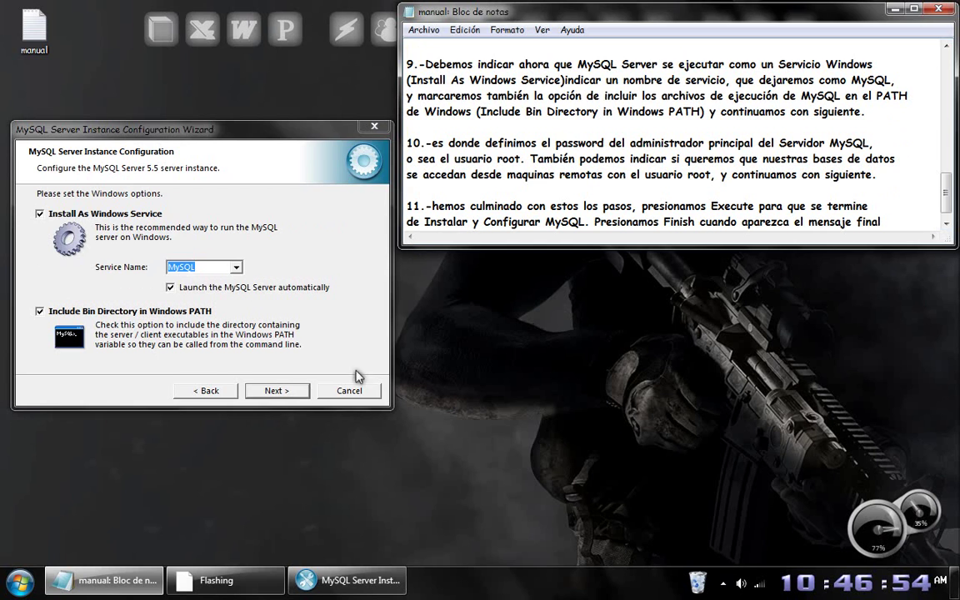
click(298, 392)
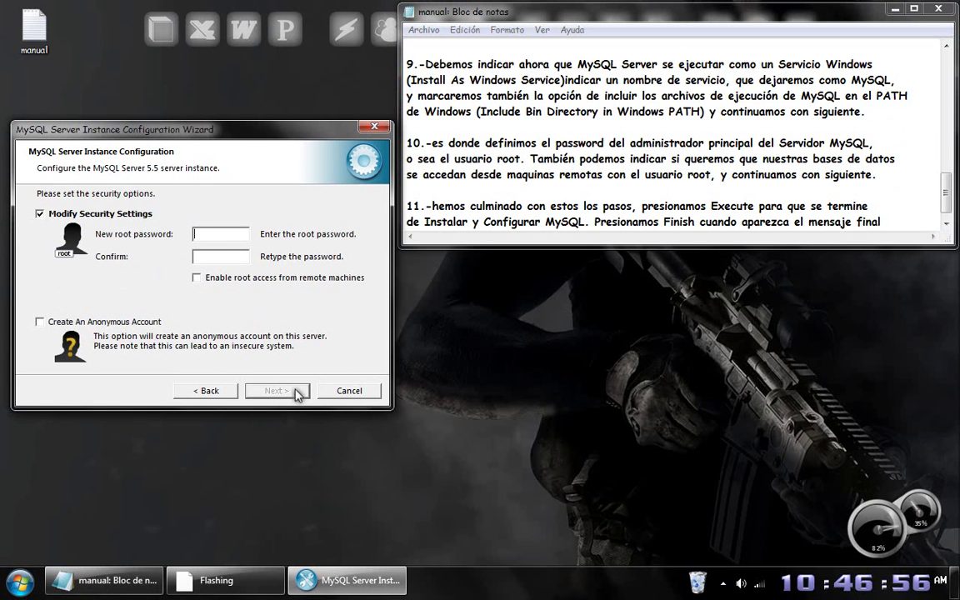
Enter and confirm the new root password, enable root access from remote machines, and accept the security options.
click(220, 238)
text(********)
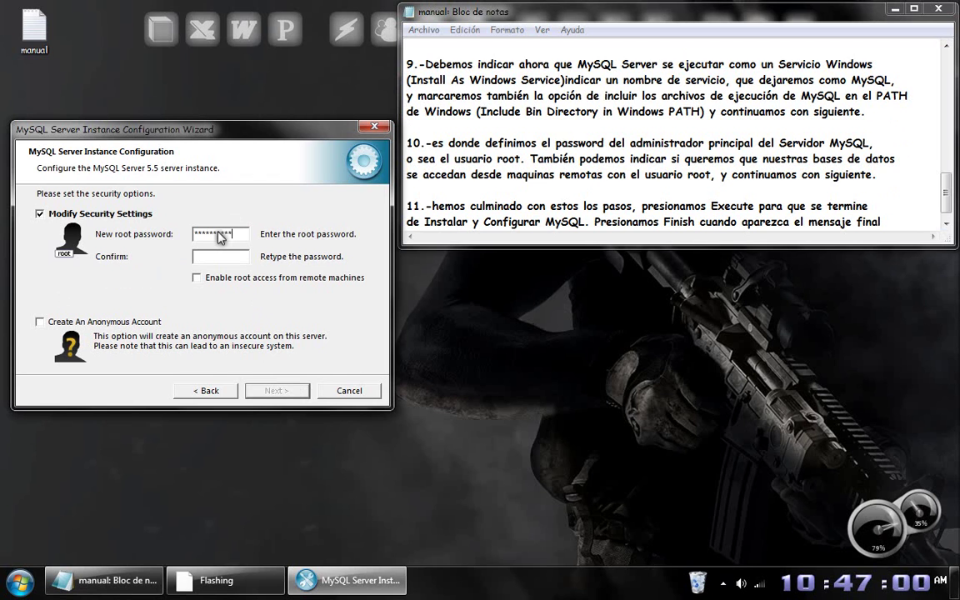
text(**********)
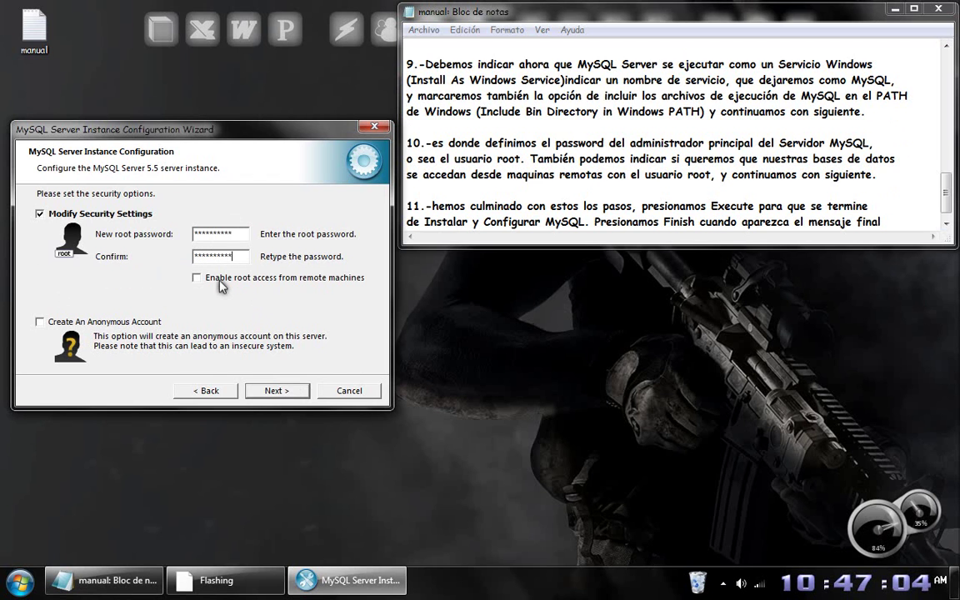
click(220, 280)
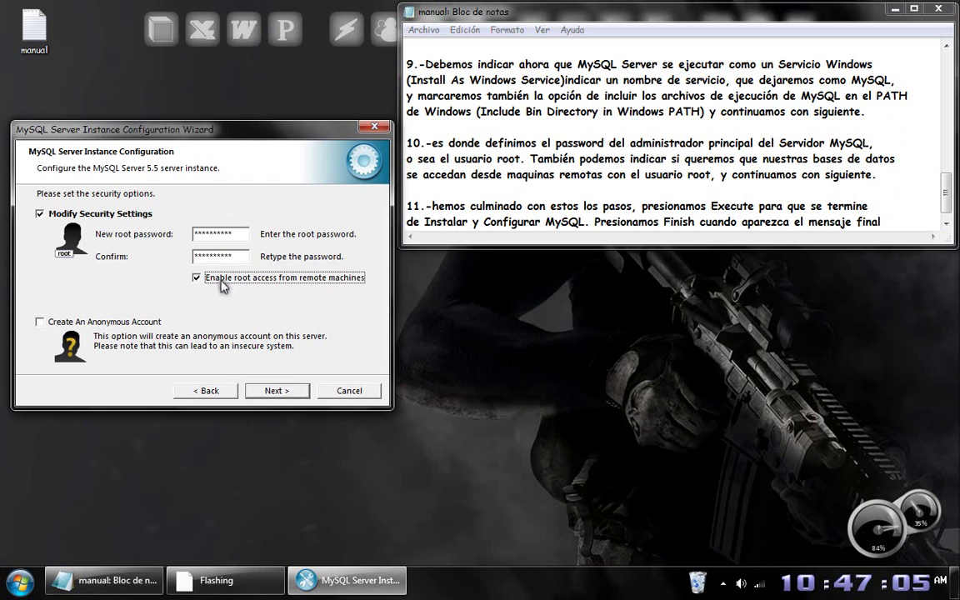
click(268, 392)
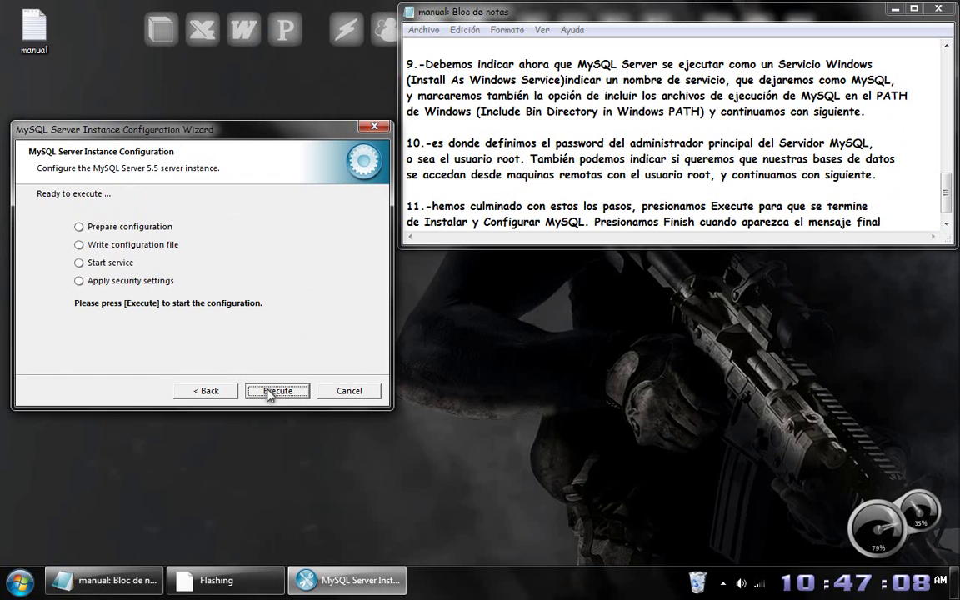
Consult point 11 of the manual and execute the server instance configuration.
click(947, 225)
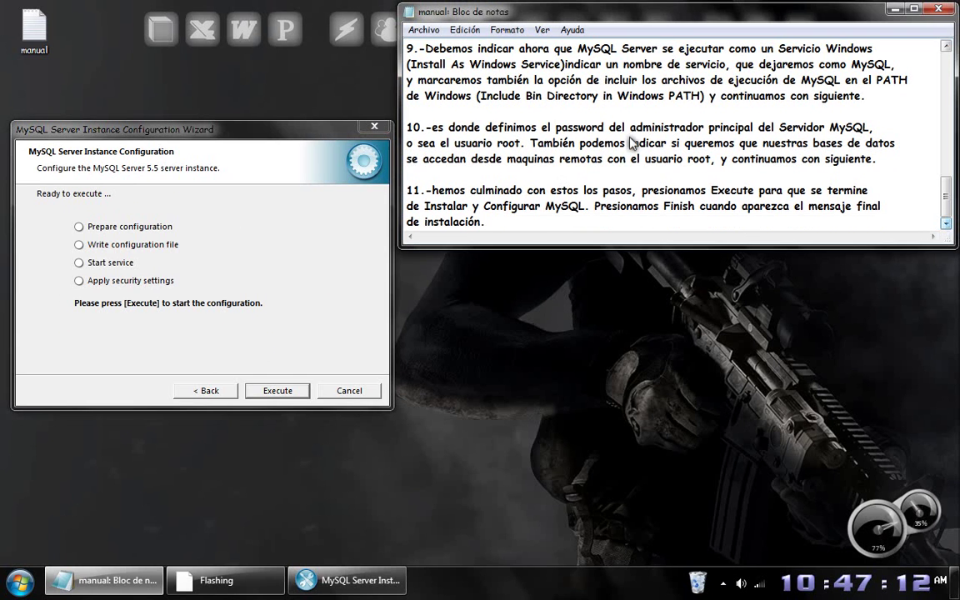
click(266, 392)
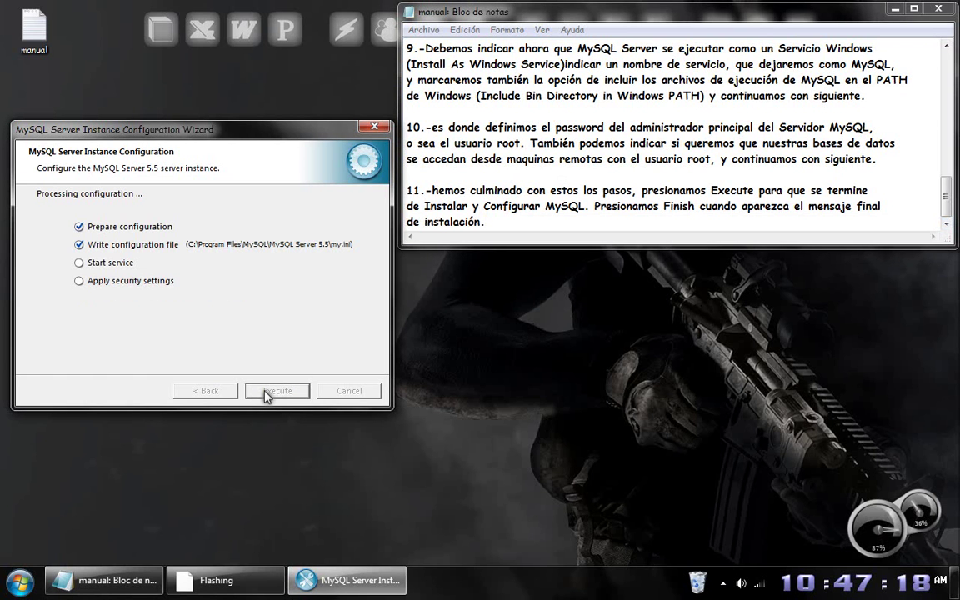
click(722, 583)
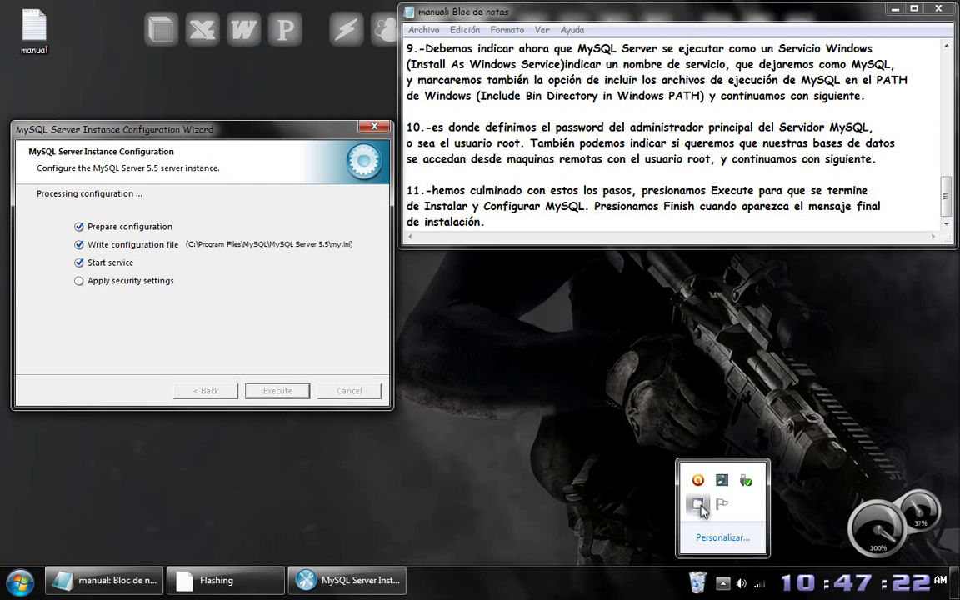
click(697, 504)
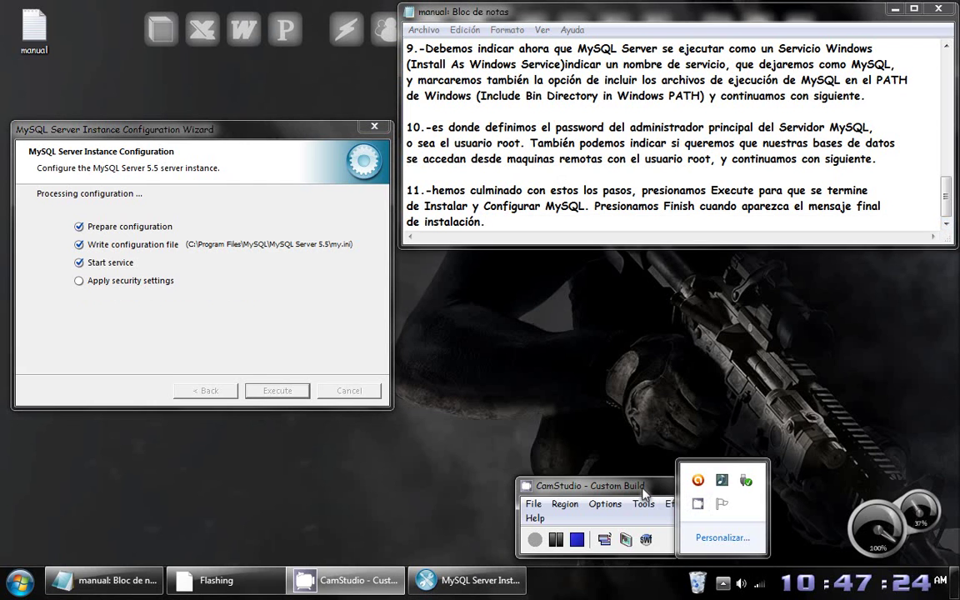
click(639, 366)
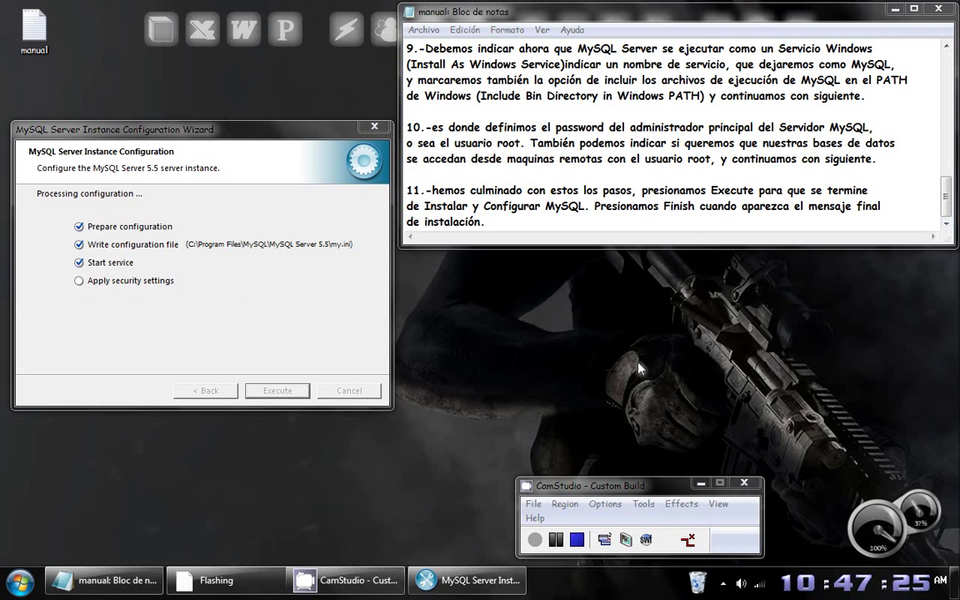
click(576, 483)
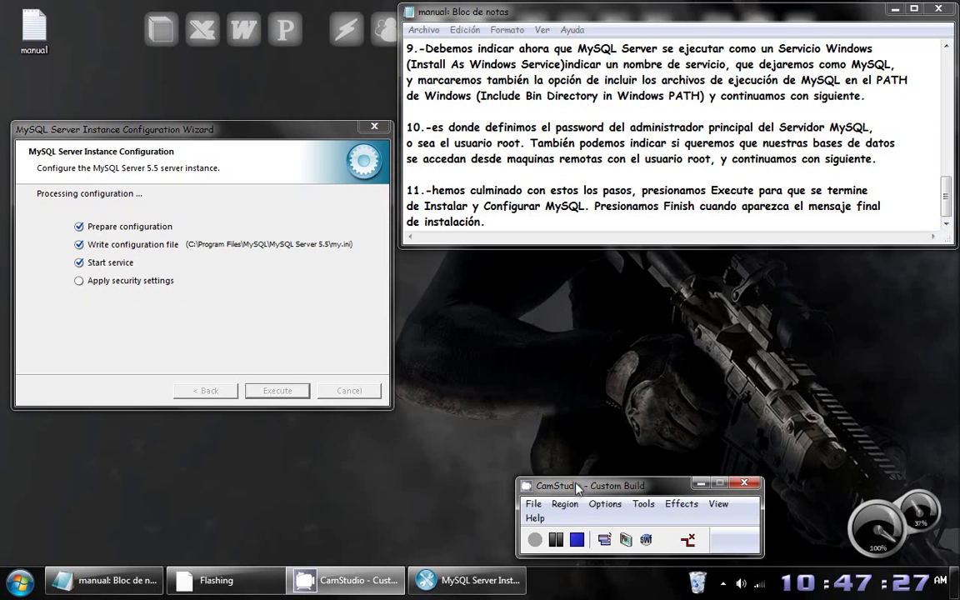
click(556, 540)
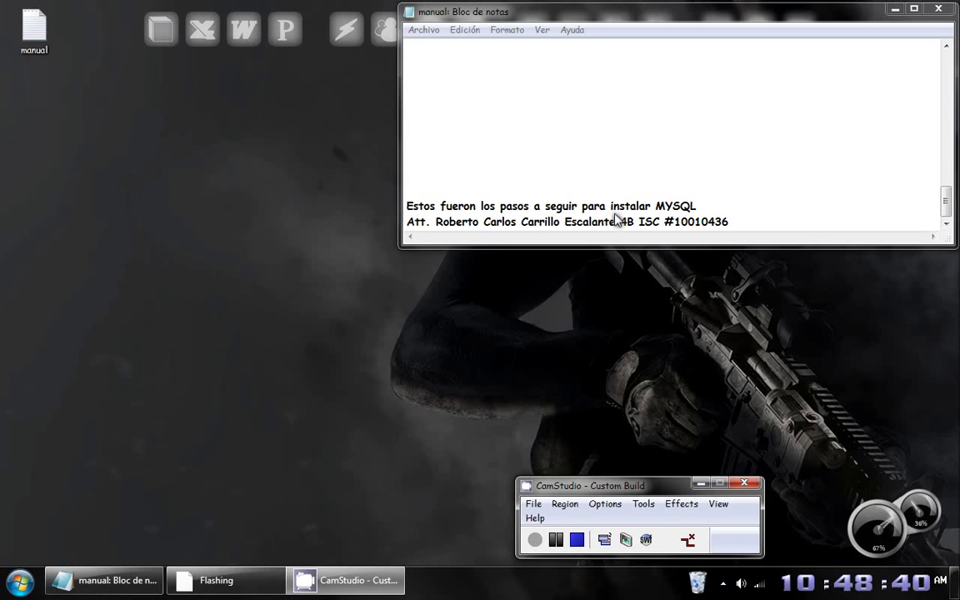
Close the manual text file.
click(938, 9)
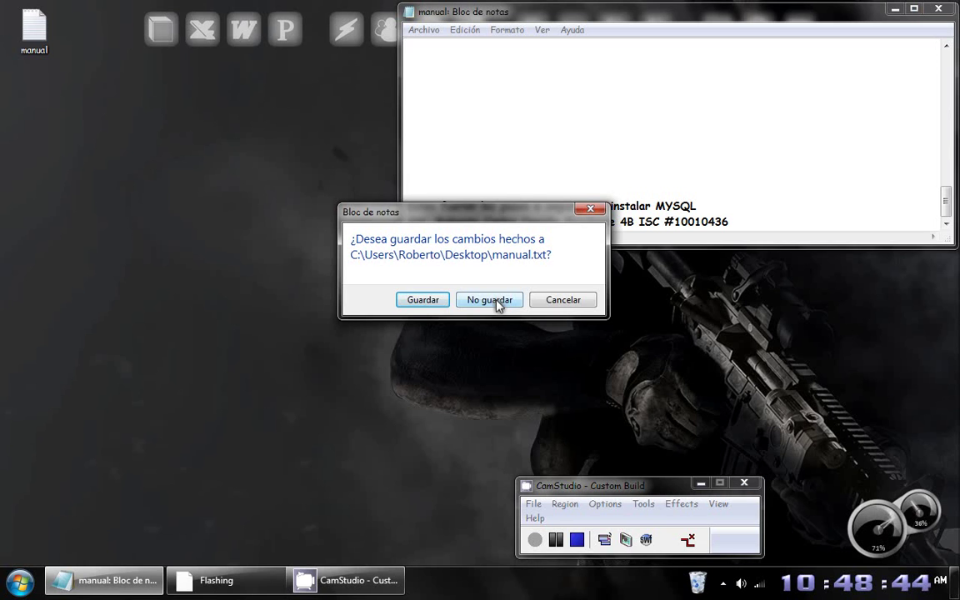